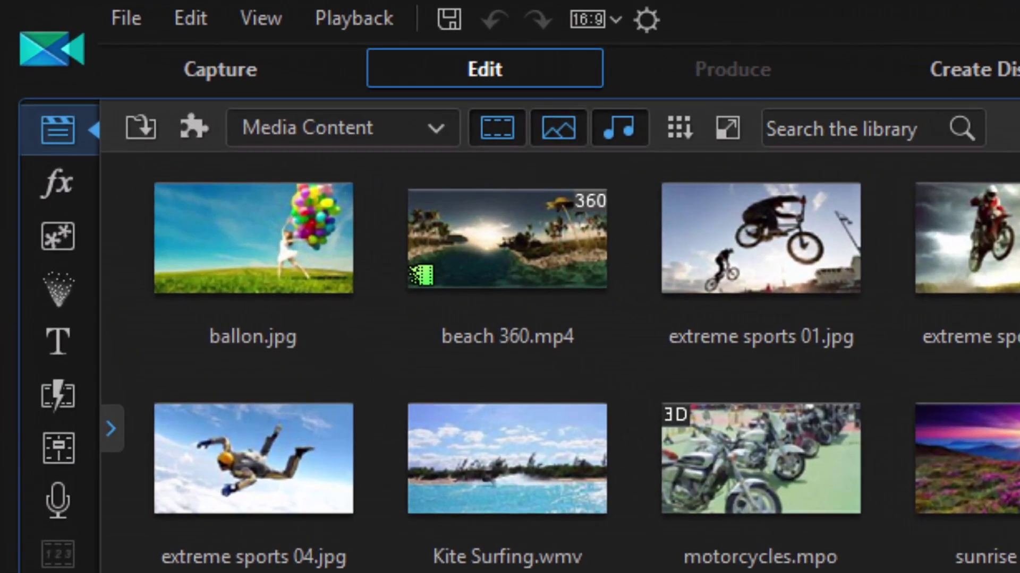
- Browse the Media Content library and toggle the photo and video filters off and on
left_click(228, 192)
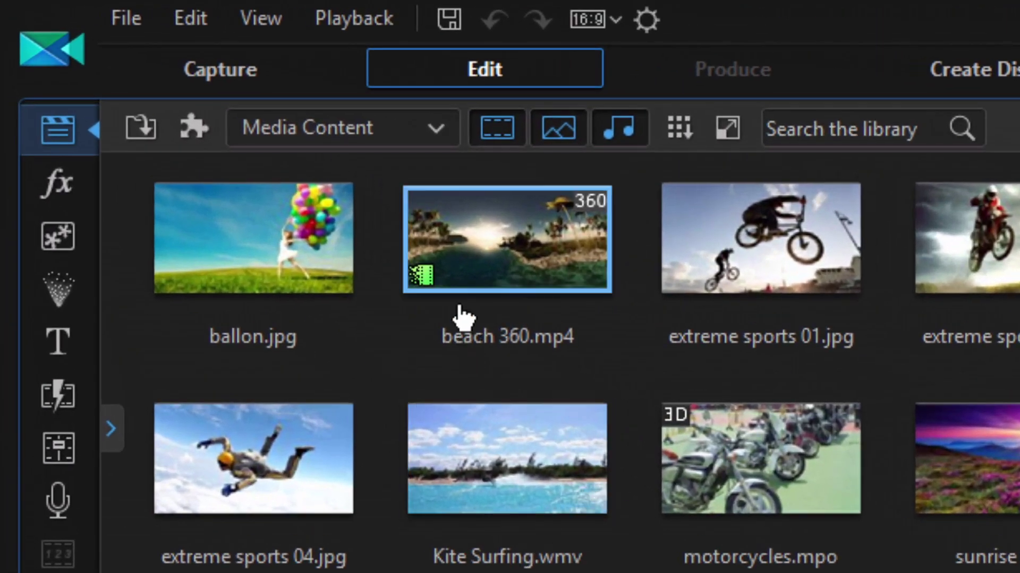
left_click(441, 132)
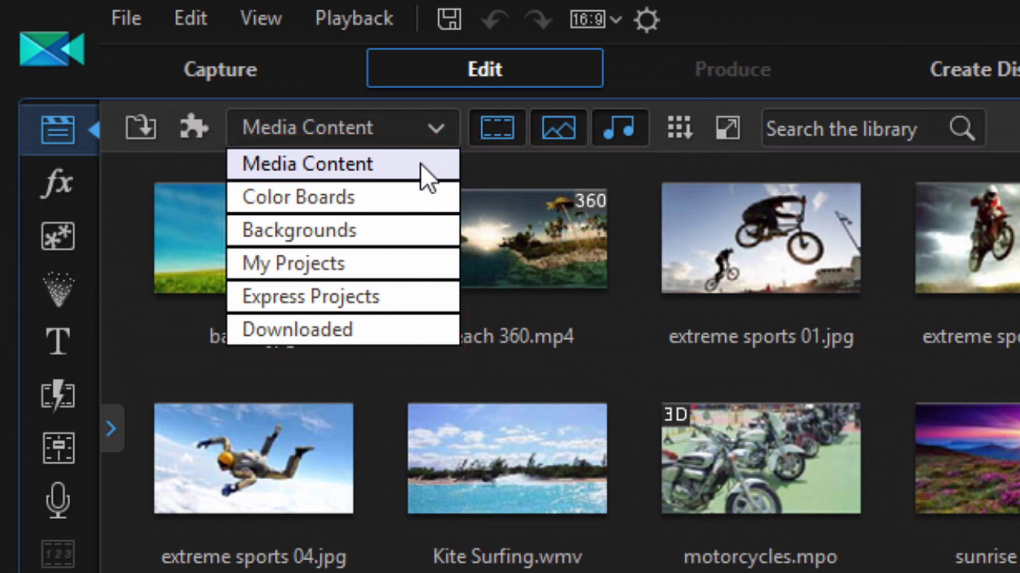
left_click(494, 228)
left_click(491, 239)
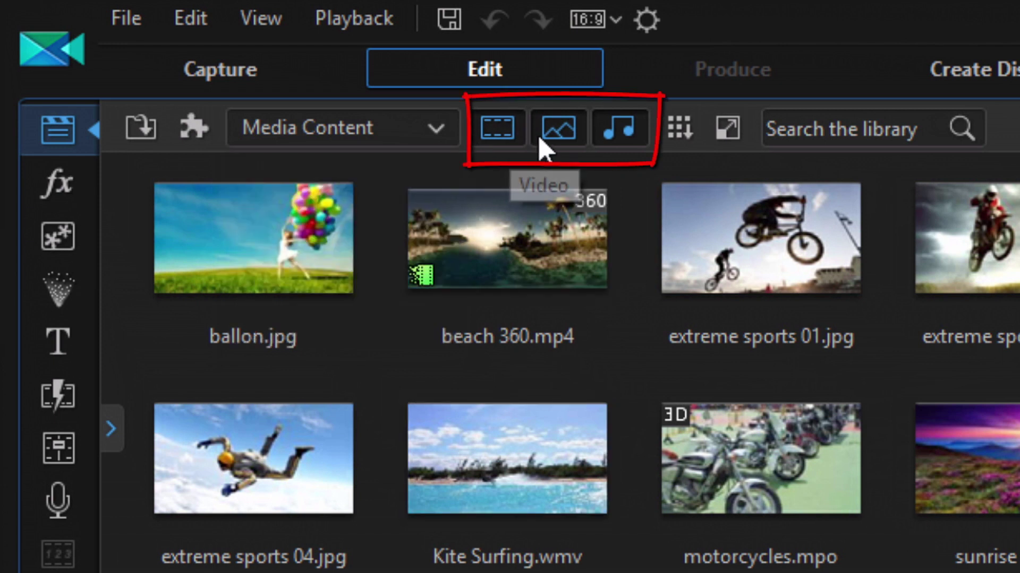
left_click(569, 141)
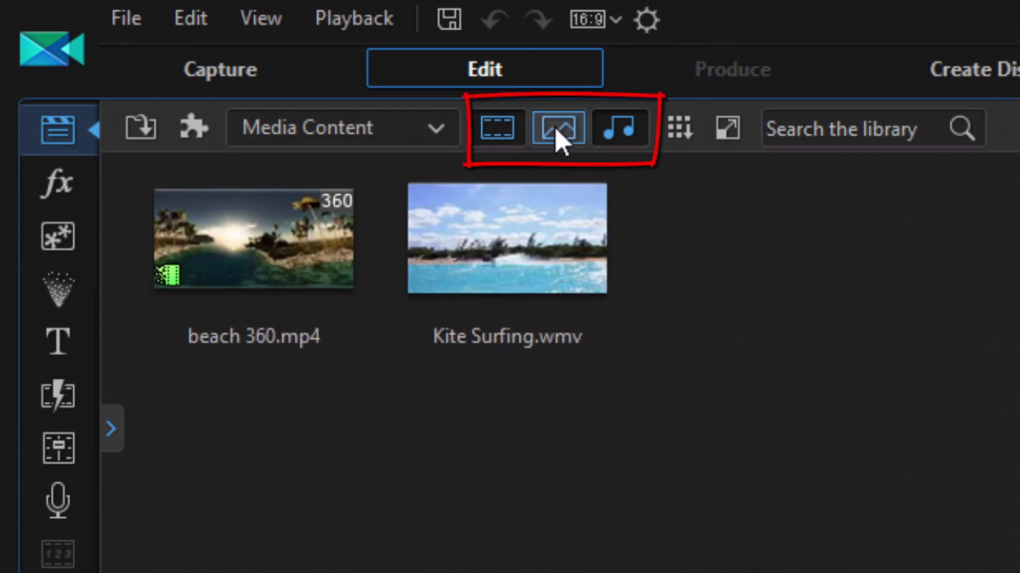
left_click(556, 132)
left_click(492, 132)
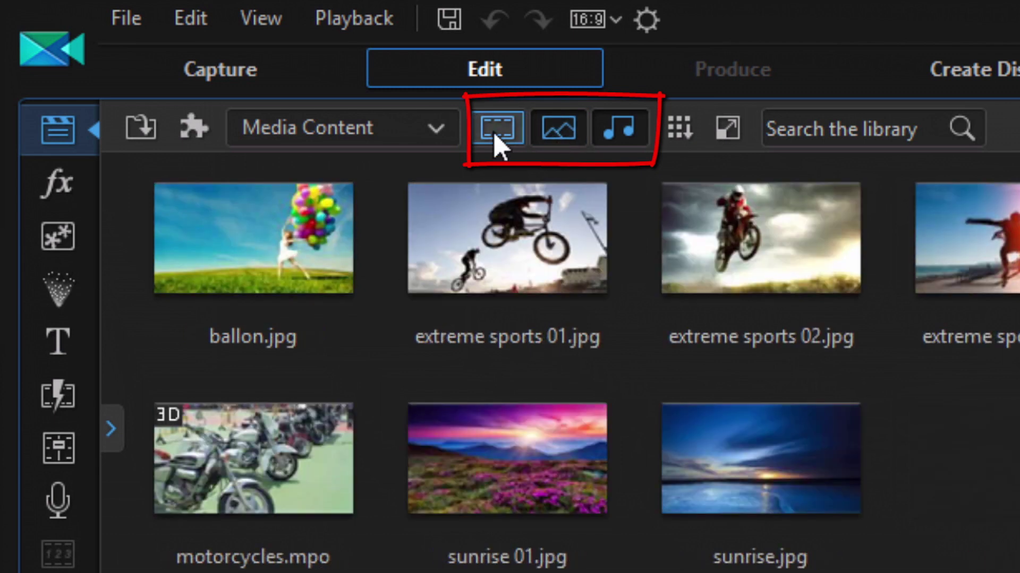
left_click(493, 132)
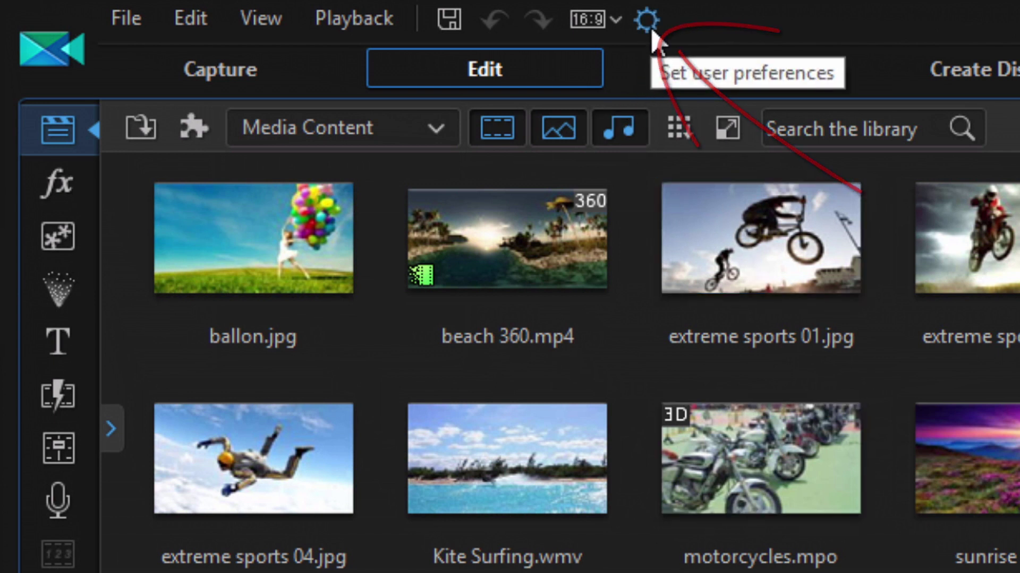
- Check the default import folder in File preferences without changing it, then close Preferences
left_click(649, 27)
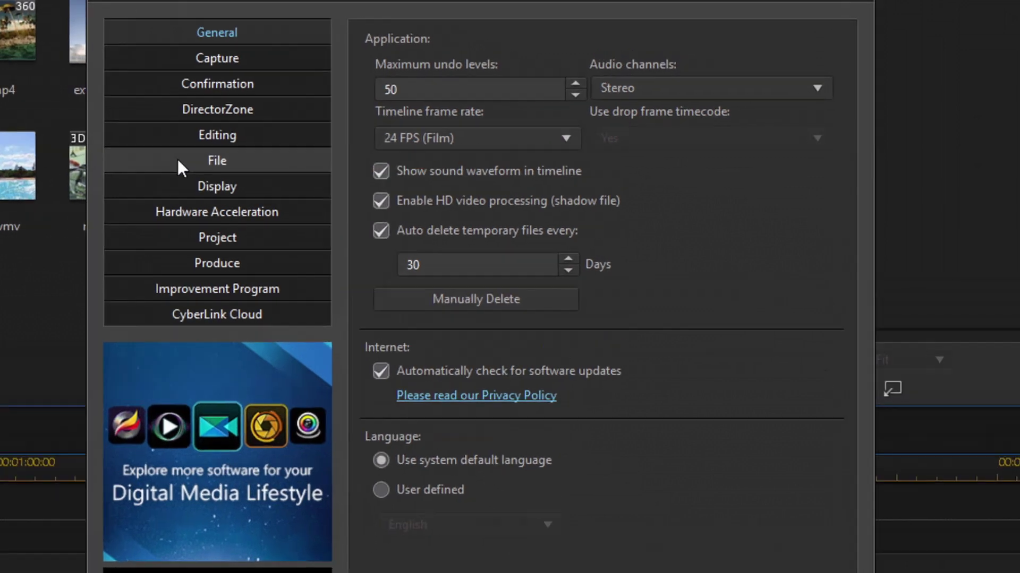
left_click(257, 136)
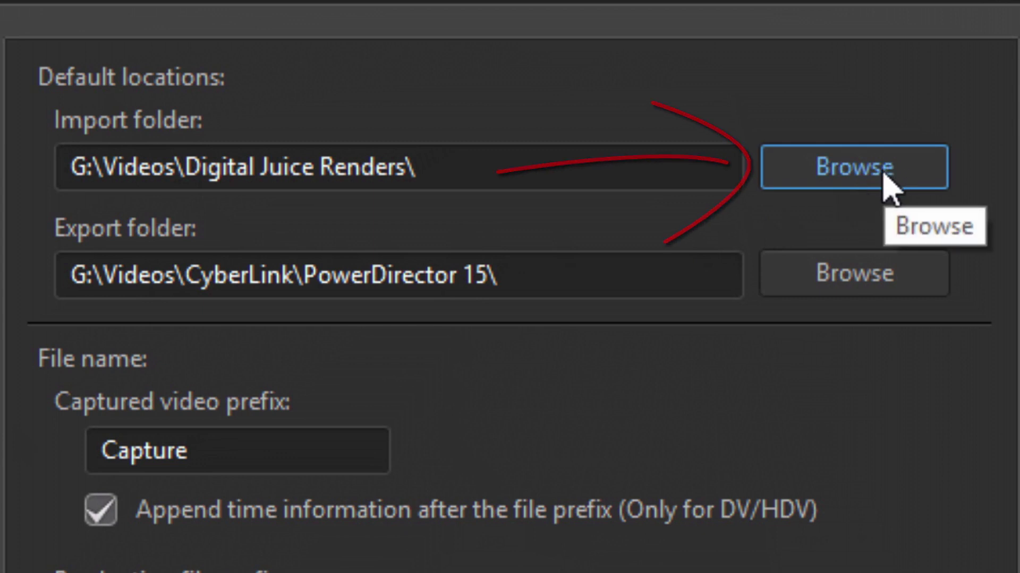
left_click(886, 173)
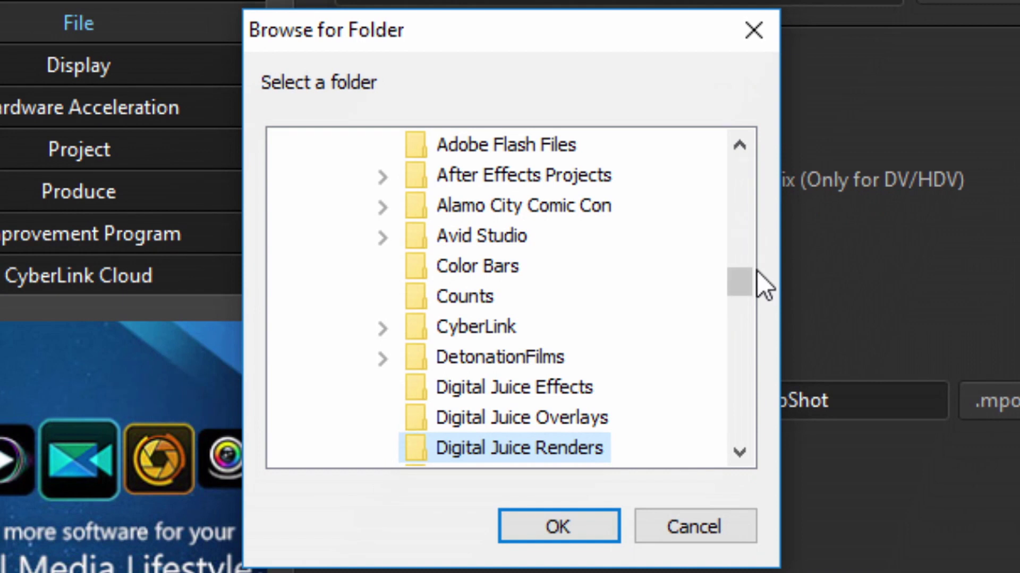
mouse_move(740, 276)
left_mouse_down()
mouse_move(721, 164)
mouse_move(751, 268)
left_mouse_up()
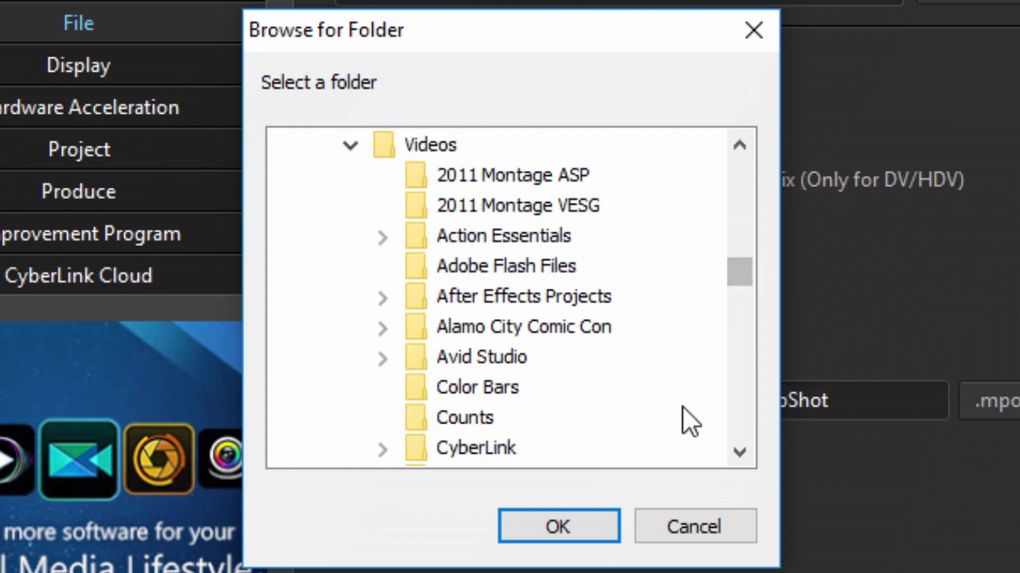
left_click(695, 528)
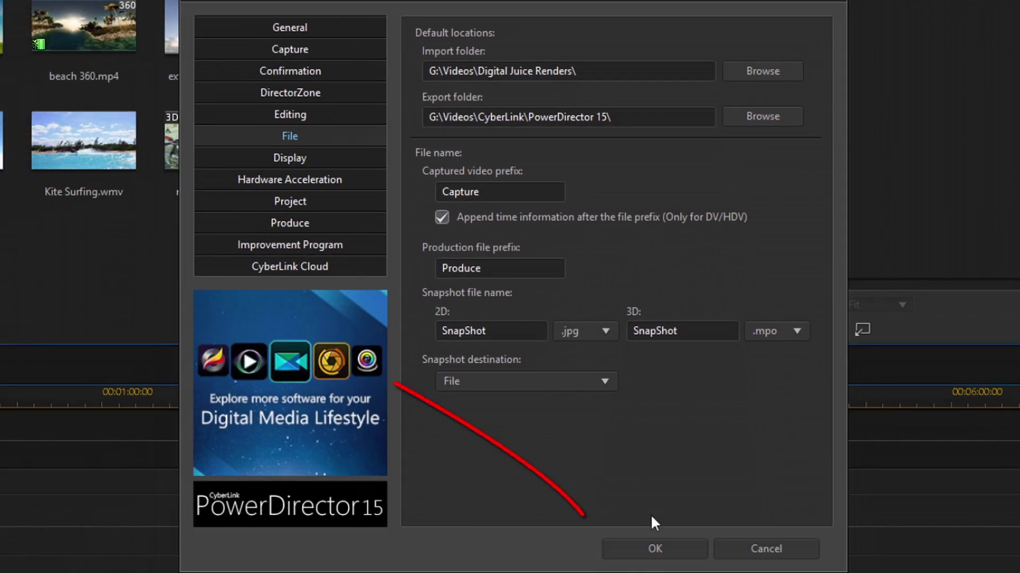
left_click(649, 547)
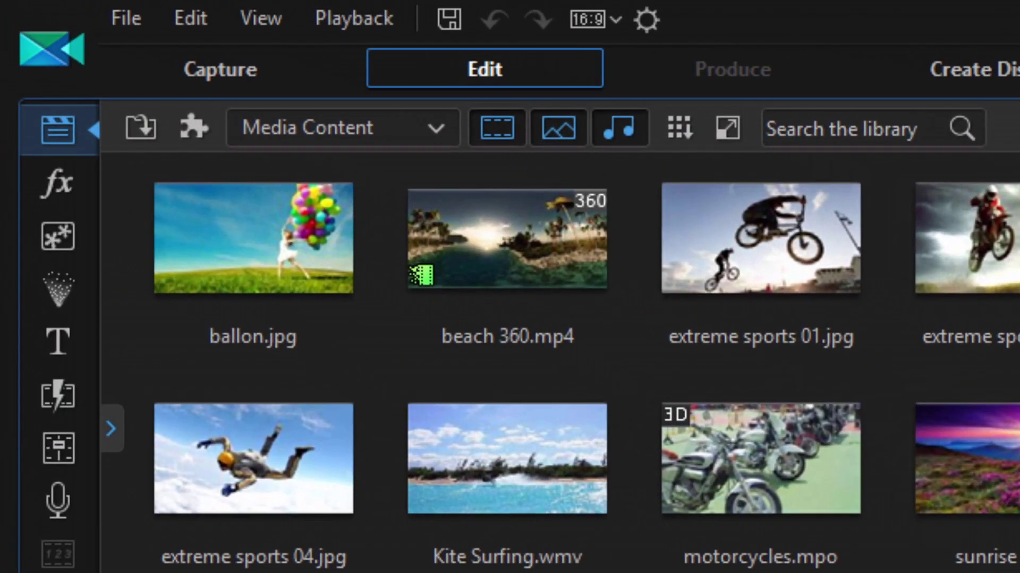
- Import 000646_VTXHD, 001128_VTXHD, Agreement In Principle and Autumn Fields .mov from Digital Juice Renders
left_click(137, 127)
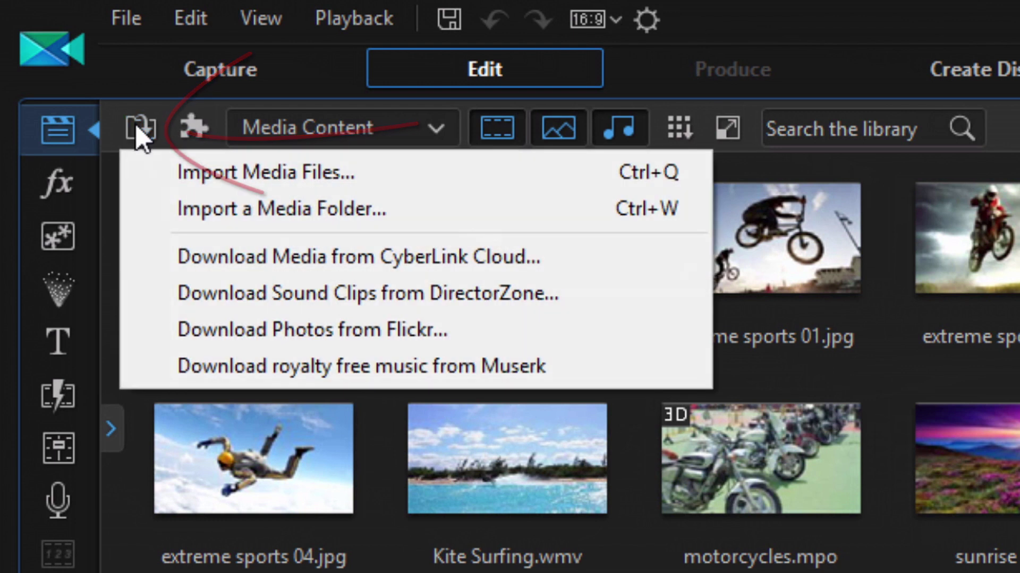
left_click(302, 171)
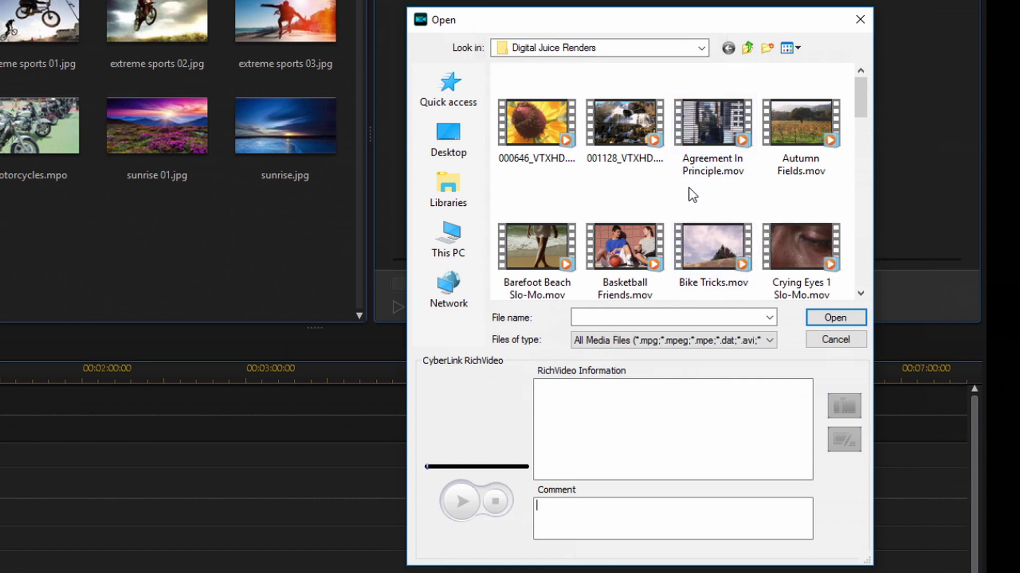
left_click(535, 125)
left_click(616, 123, "ctrl")
left_click(697, 122, "ctrl")
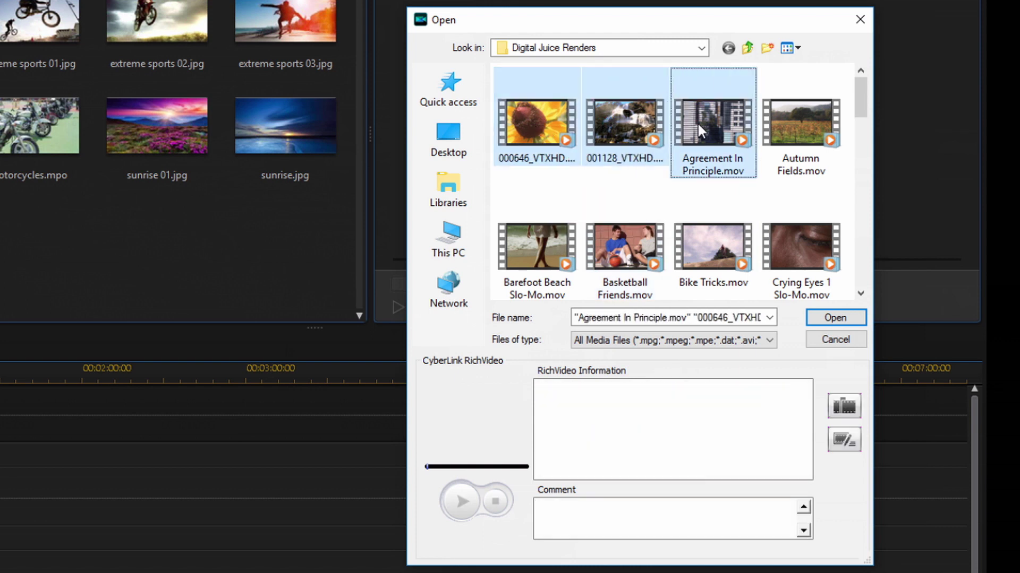
left_click(795, 121, "ctrl")
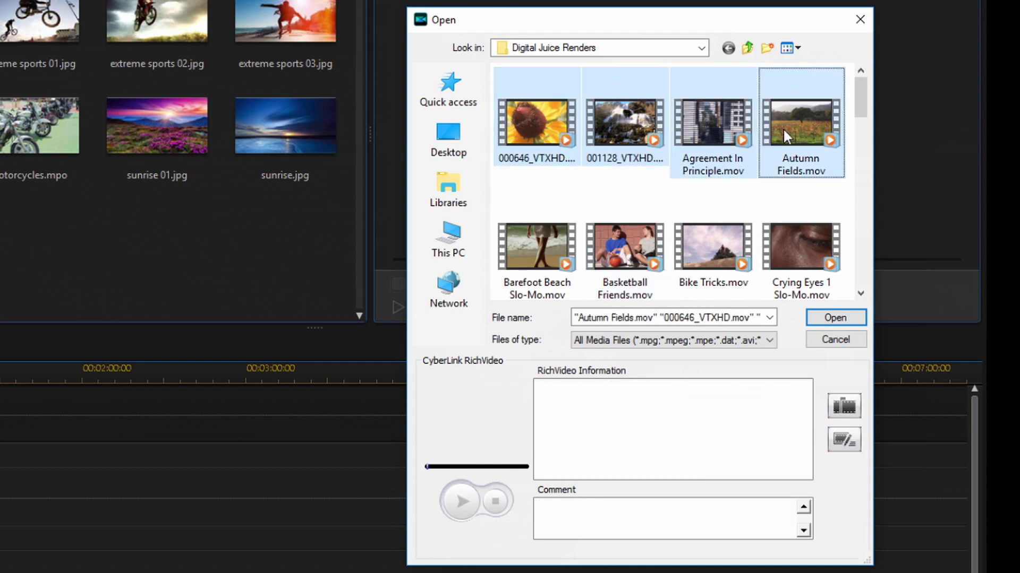
left_click(834, 319)
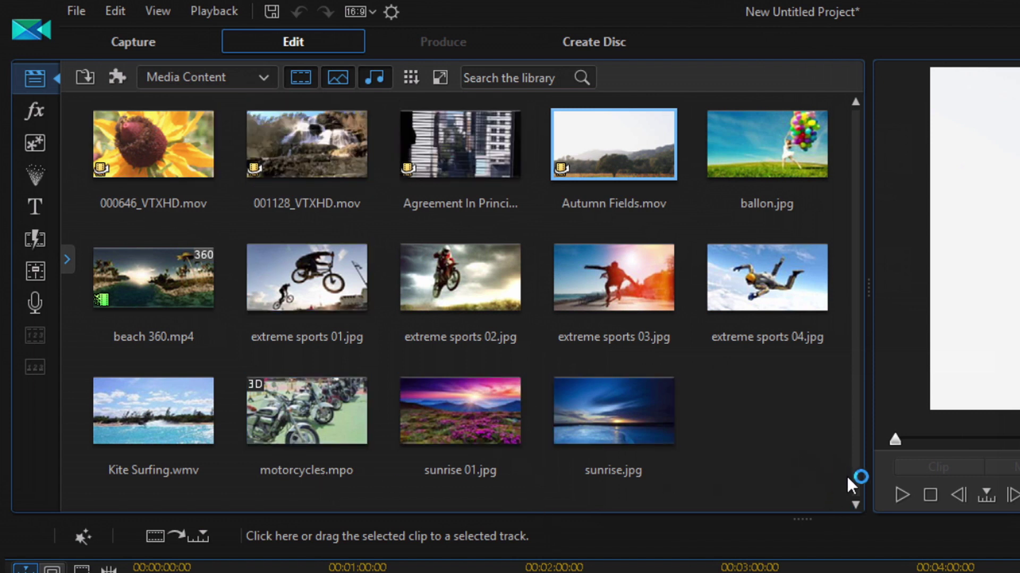
- Marquee-select all library thumbnails and remove them with Remove from Library
left_click_drag(846, 477, 107, 140)
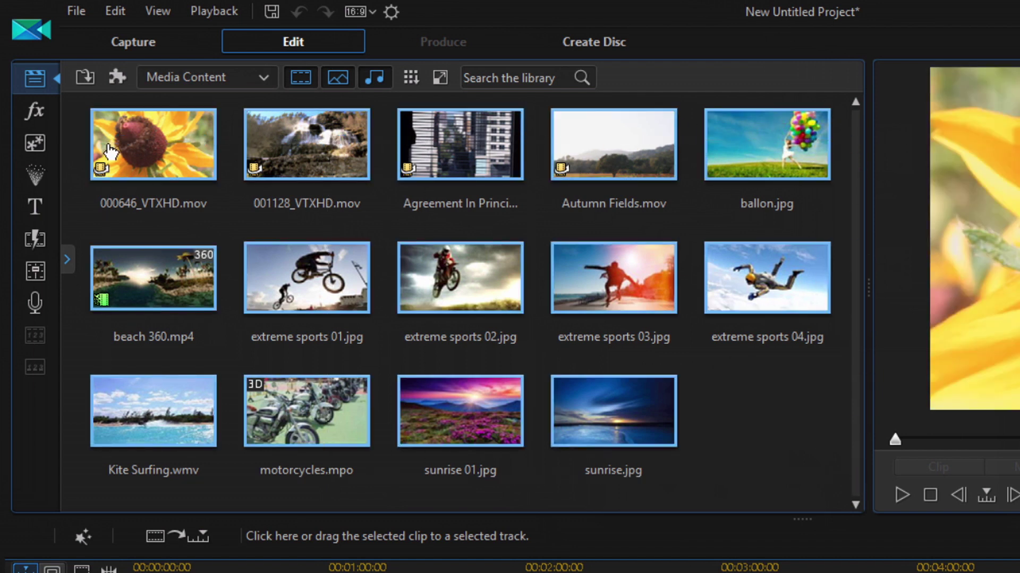
right_click(108, 143)
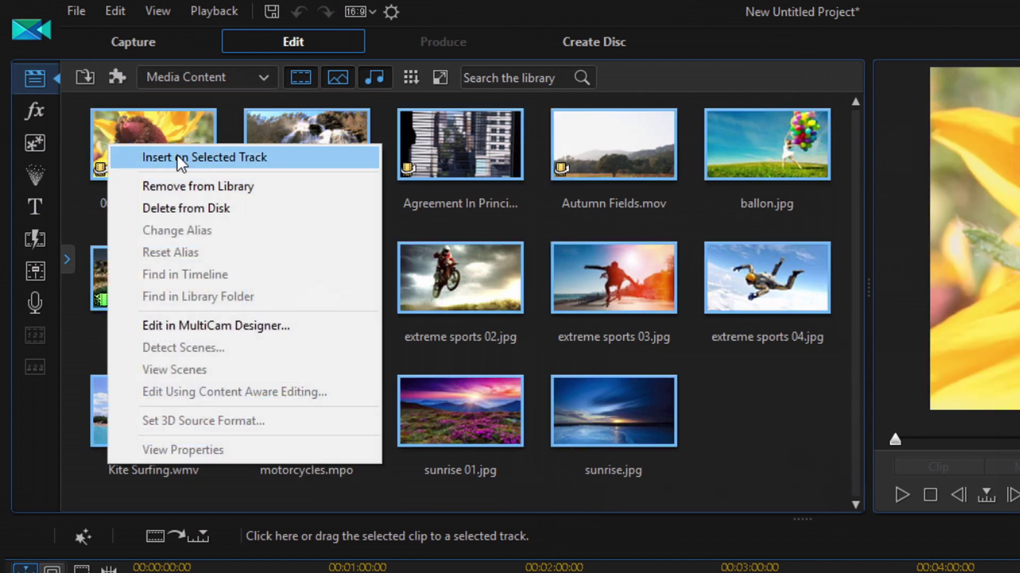
left_click(217, 186)
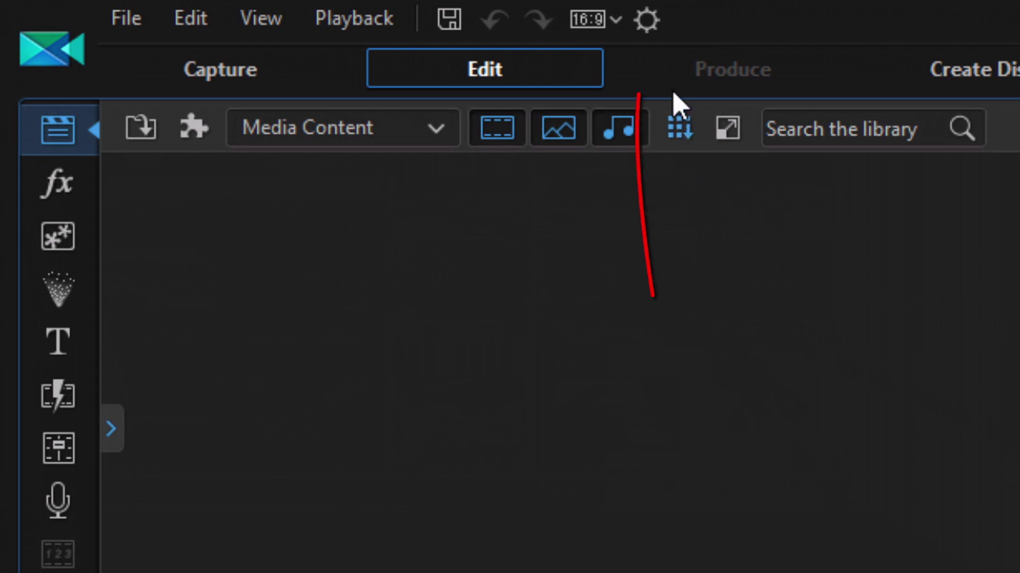
- Set the Import folder in Preferences > File to G:\Videos\ and save preferences
left_click(646, 21)
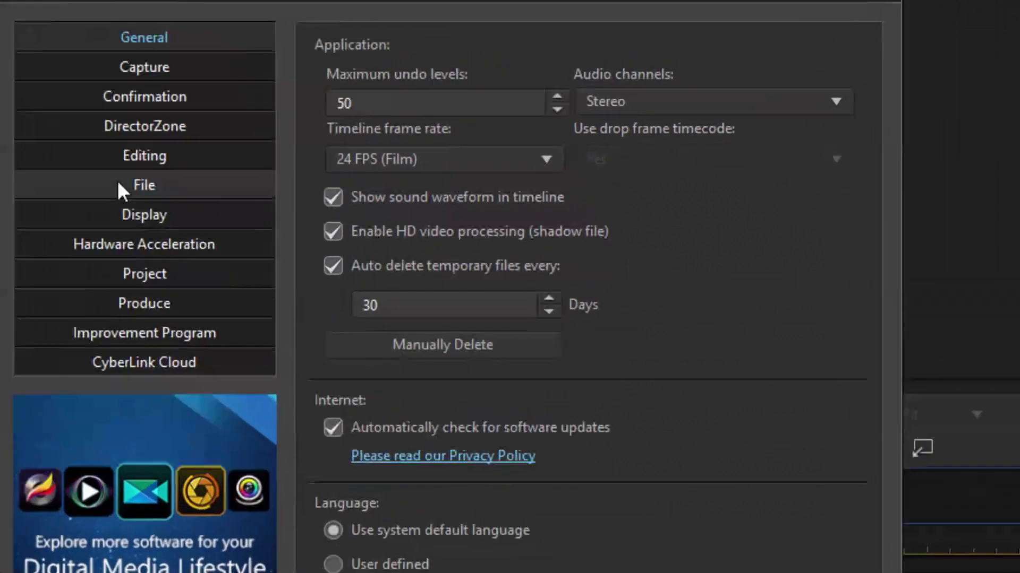
left_click(271, 138)
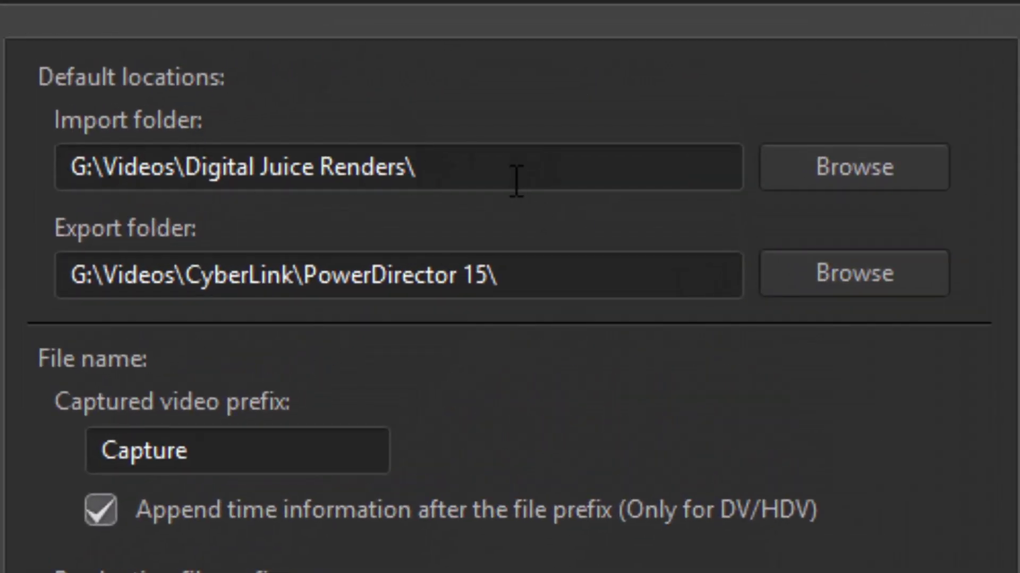
left_click(857, 179)
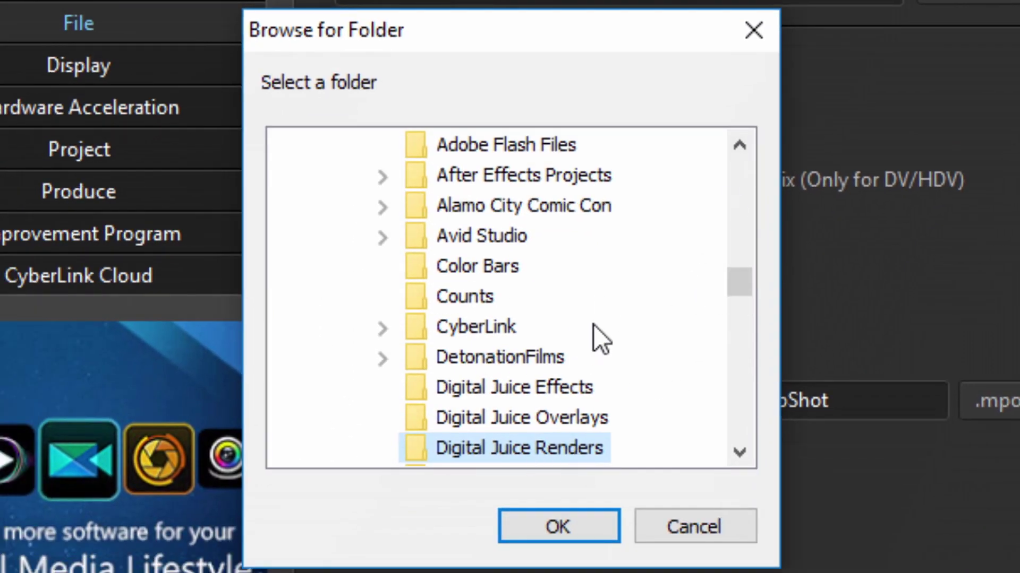
left_click_drag(734, 284, 740, 275)
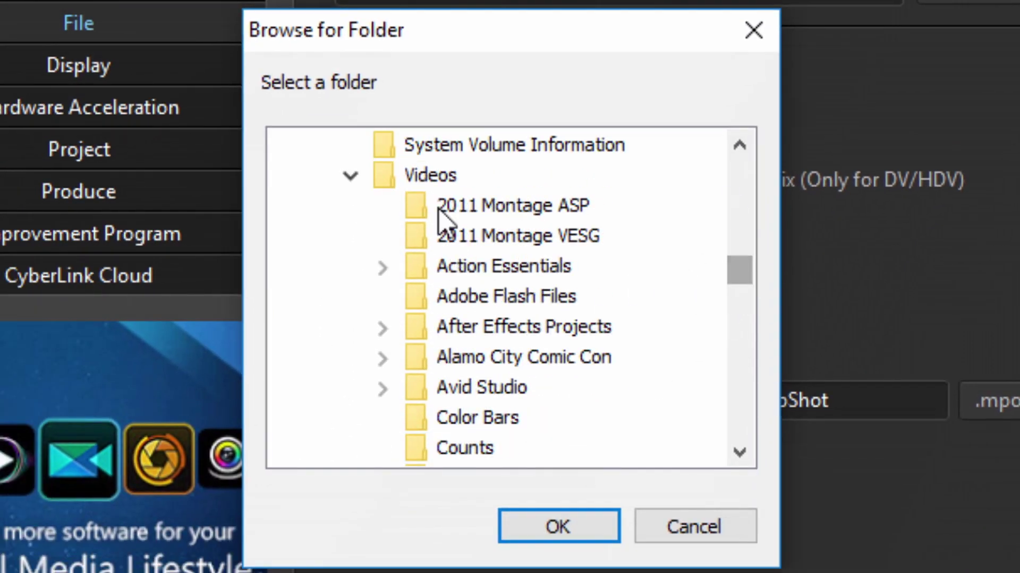
left_click(445, 173)
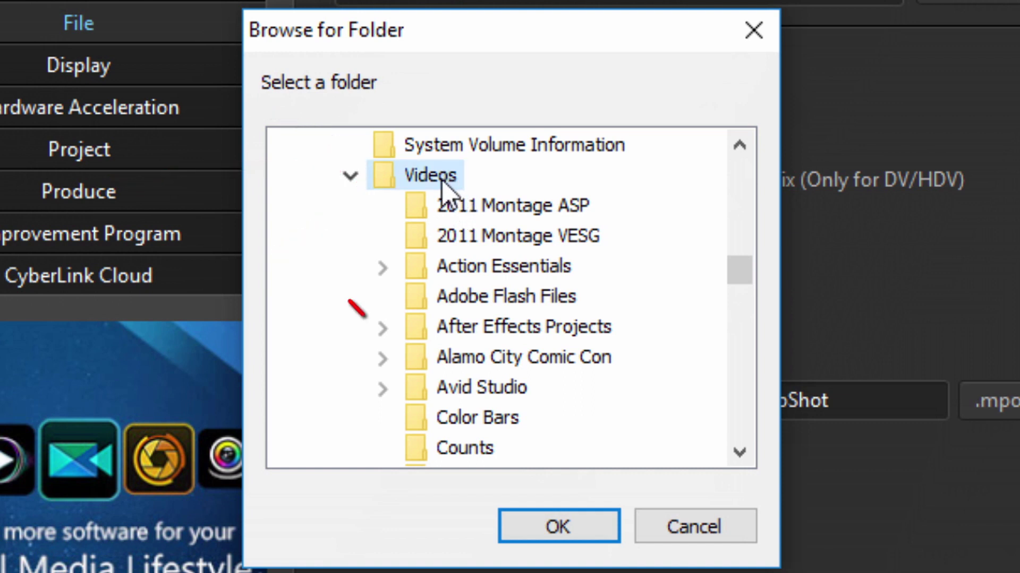
left_click(548, 526)
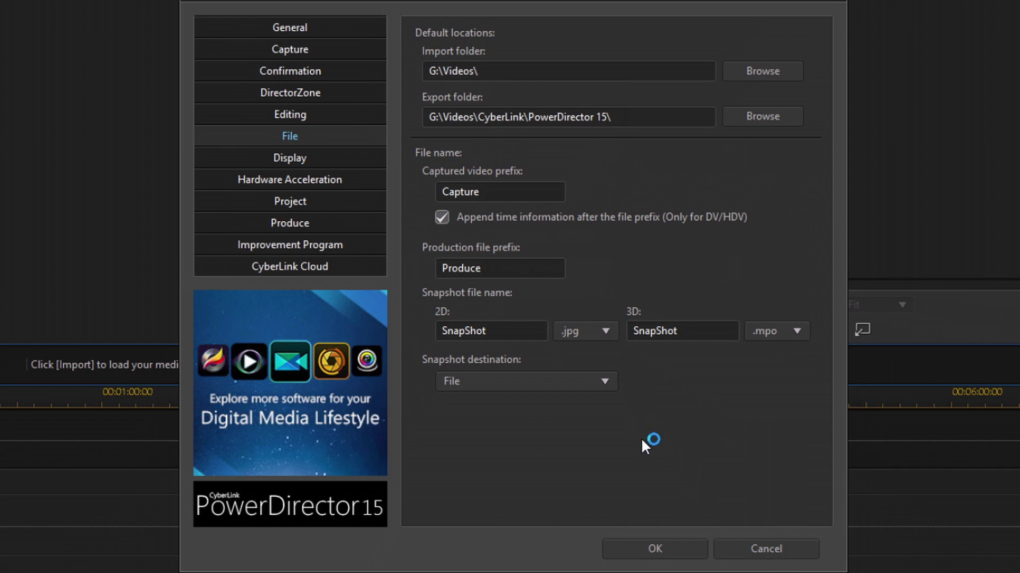
left_click(653, 550)
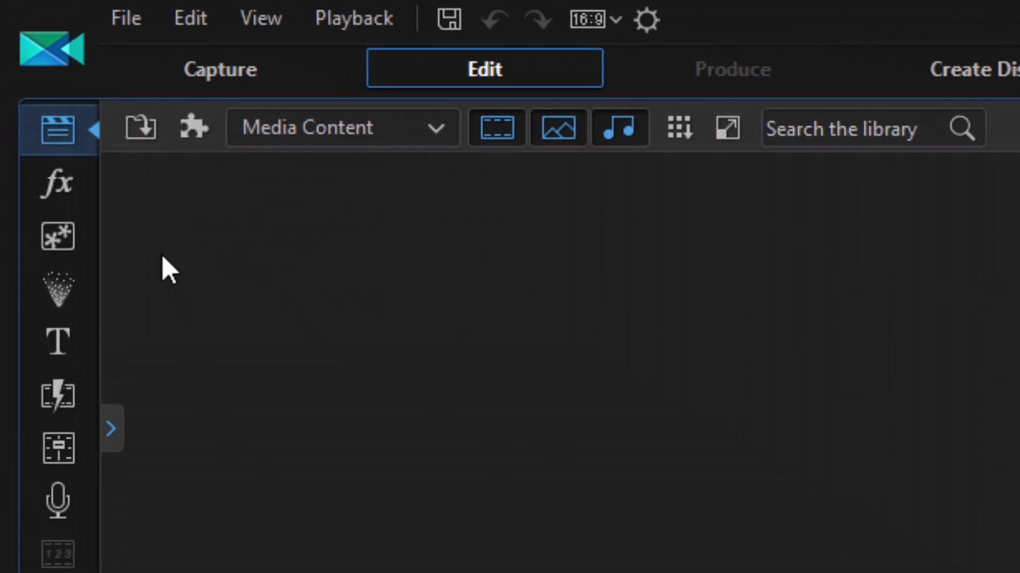
- Choose Import a Media Folder and select Digital Juice Renders, subfolders included
left_click(140, 127)
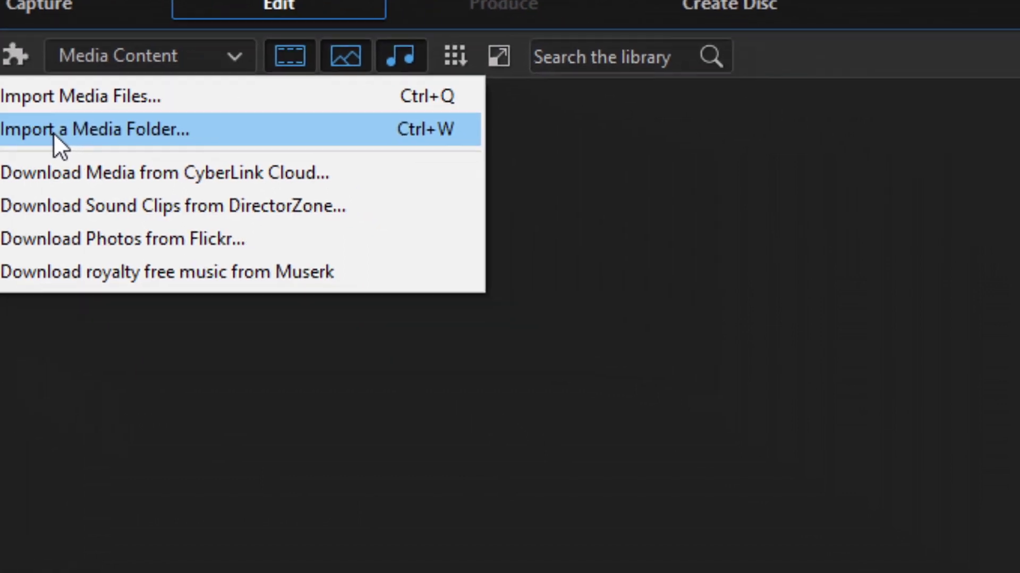
left_click(237, 215)
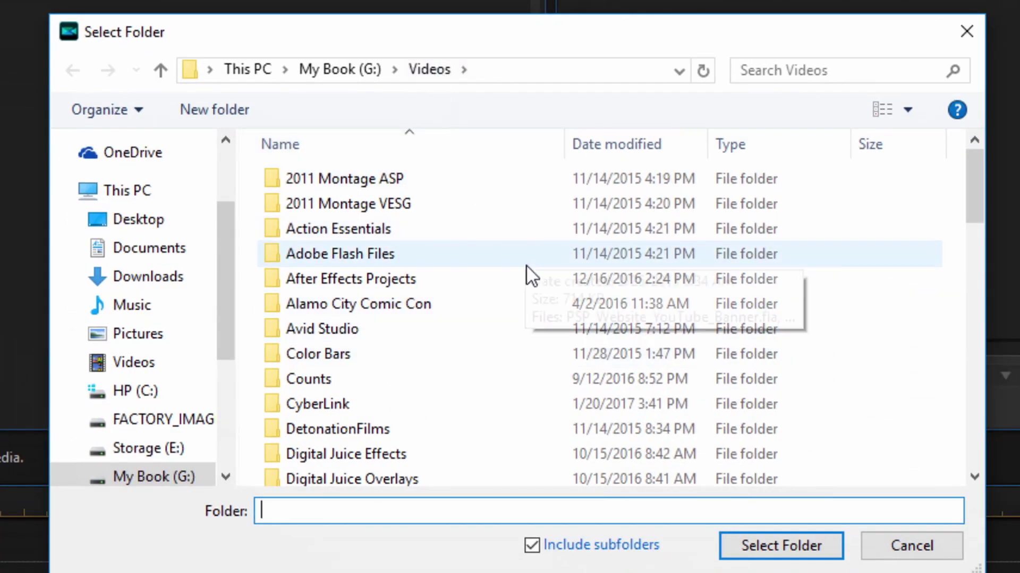
left_click_drag(976, 179, 1003, 435)
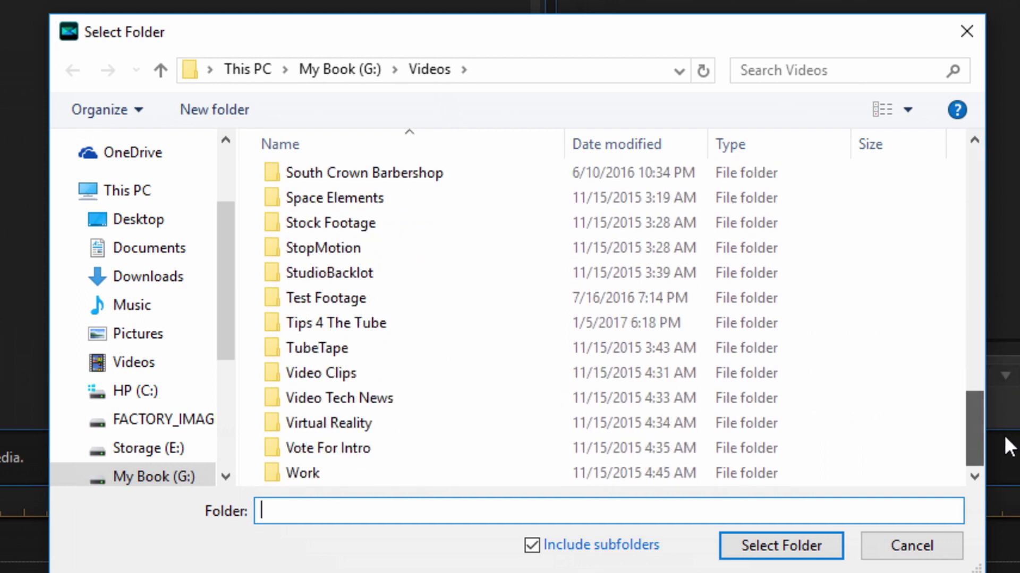
left_click_drag(966, 397, 955, 219)
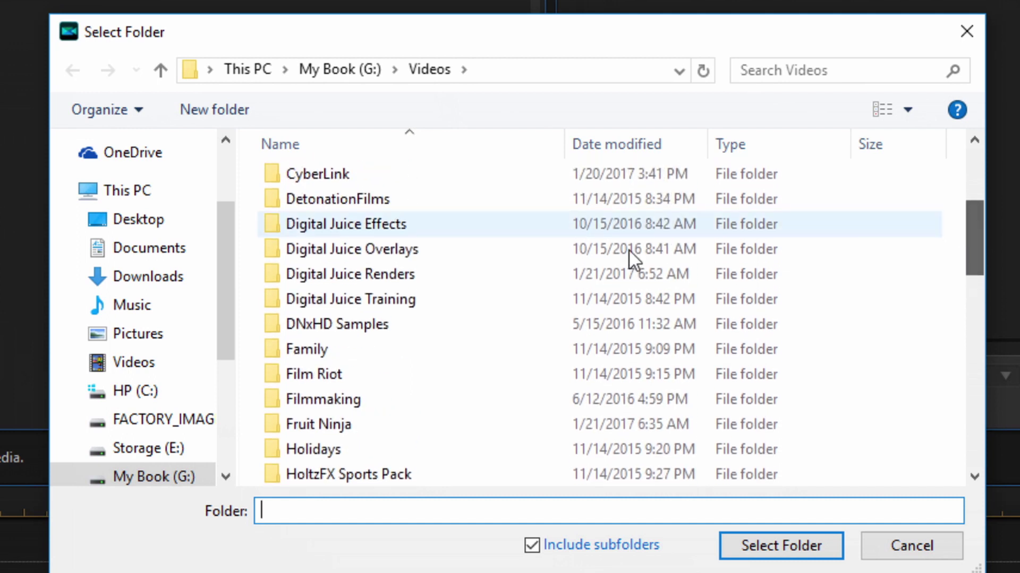
left_click(368, 282)
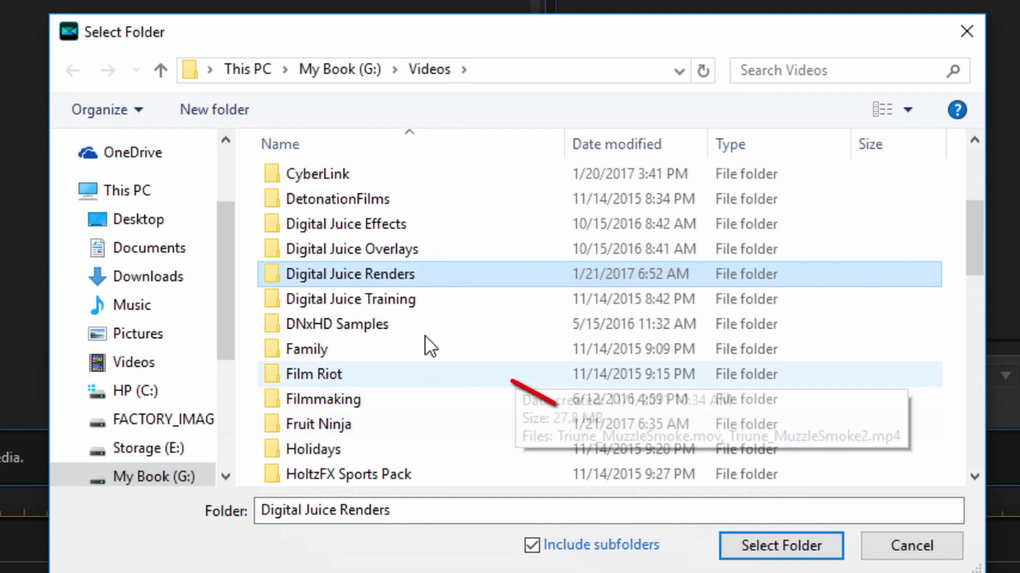
left_click(769, 546)
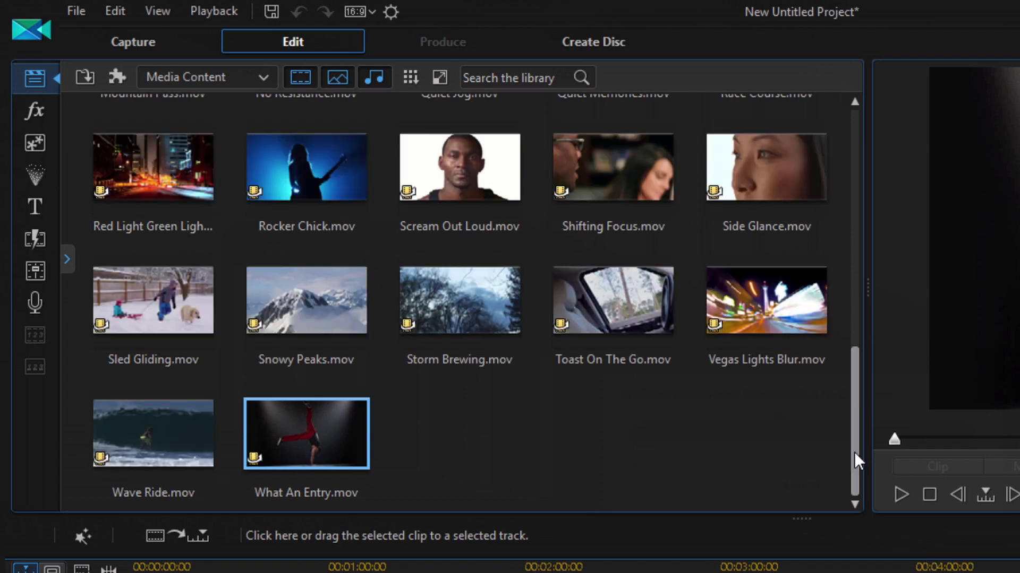
- Scroll through the imported Digital Juice Renders clips, from 000646_VTXHD.mov to Golden Grasses.mov
left_click_drag(854, 452, 857, 218)
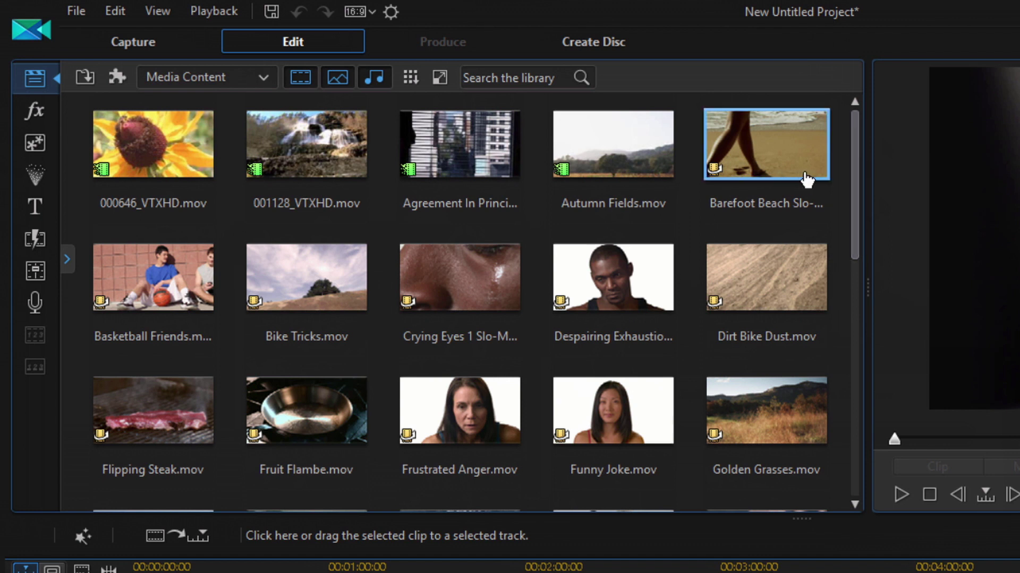
scroll(858, 157, "down", 1)
scroll(864, 133, "up", 1)
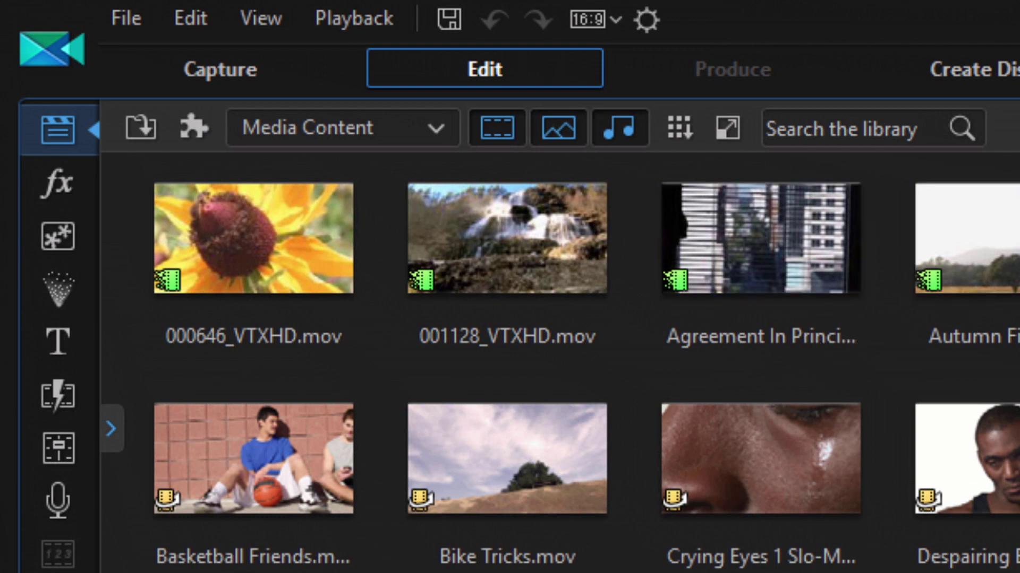
scroll(507, 367, "down", 4)
scroll(507, 367, "up", 4)
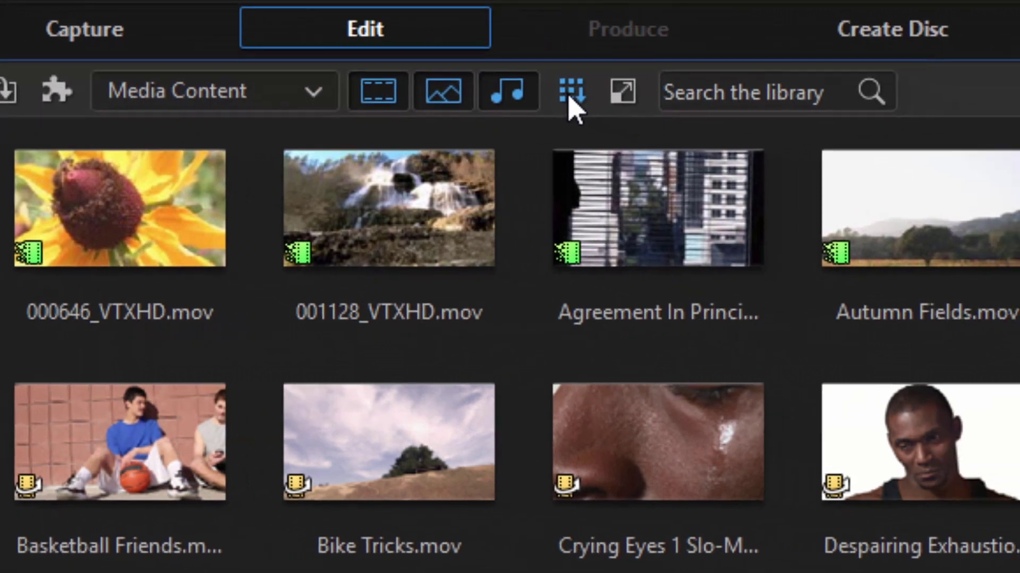
left_click(678, 131)
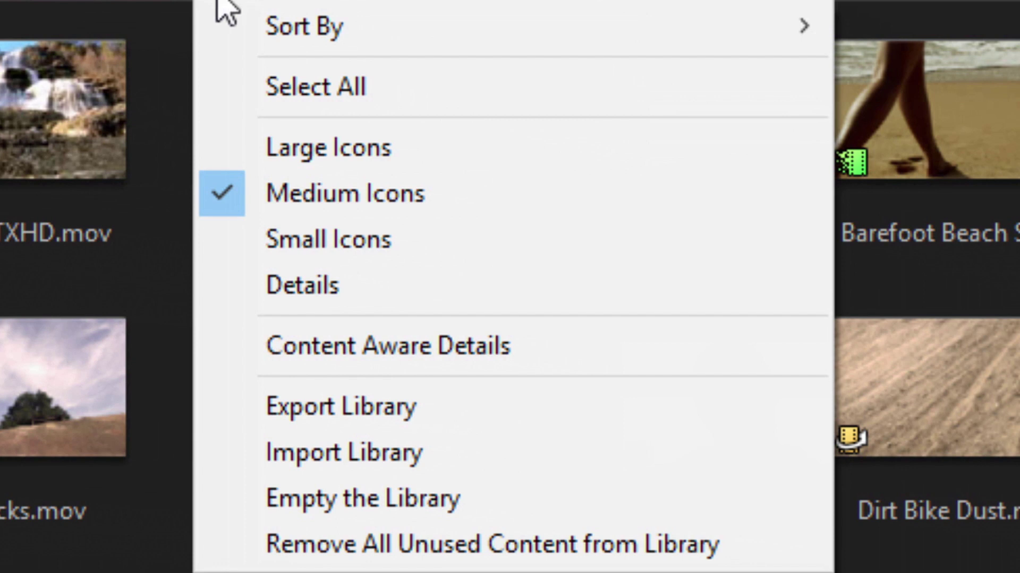
- Export the library to Documents as 'Digital Juice Library' (.pdl)
left_click(372, 408)
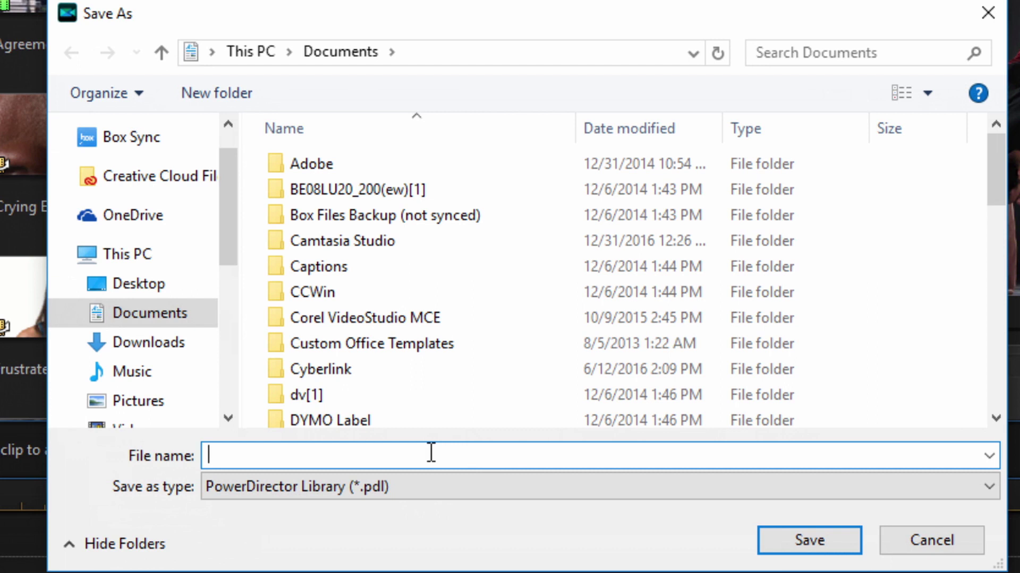
type("Digital Juice Library")
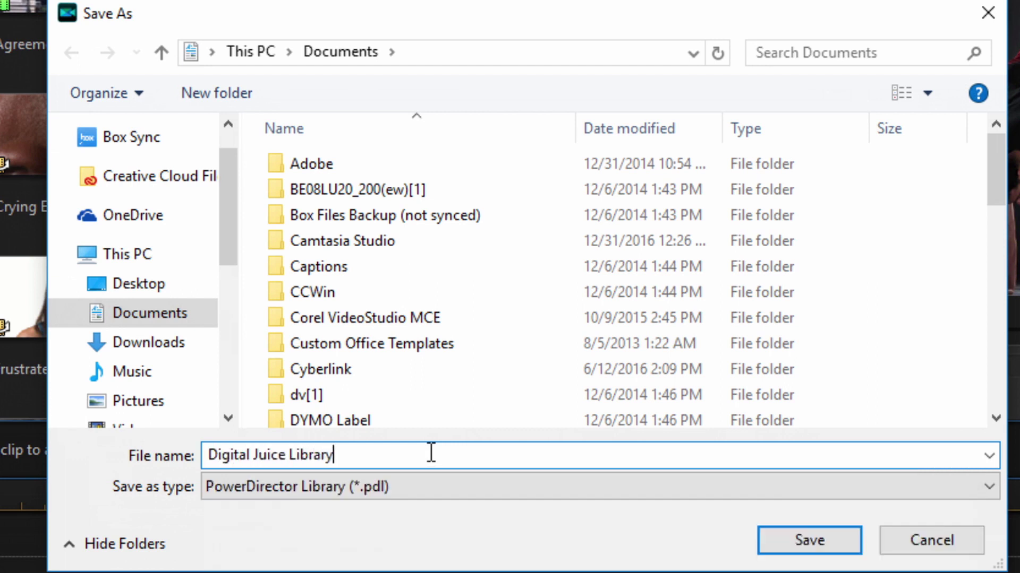
left_click(809, 540)
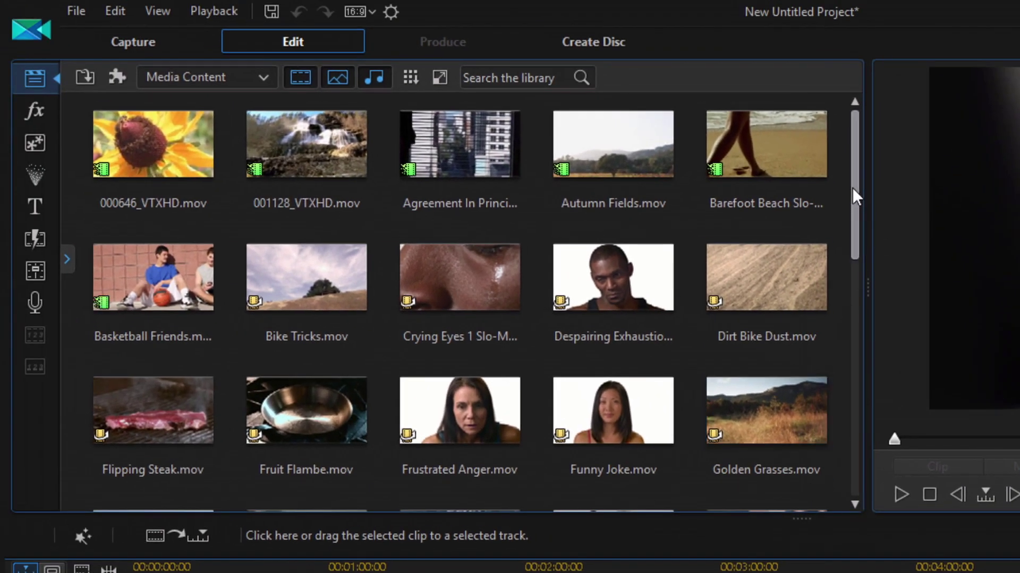
- Select every Digital Juice clip in the library and remove them with Remove from Library
left_click_drag(852, 186, 862, 541)
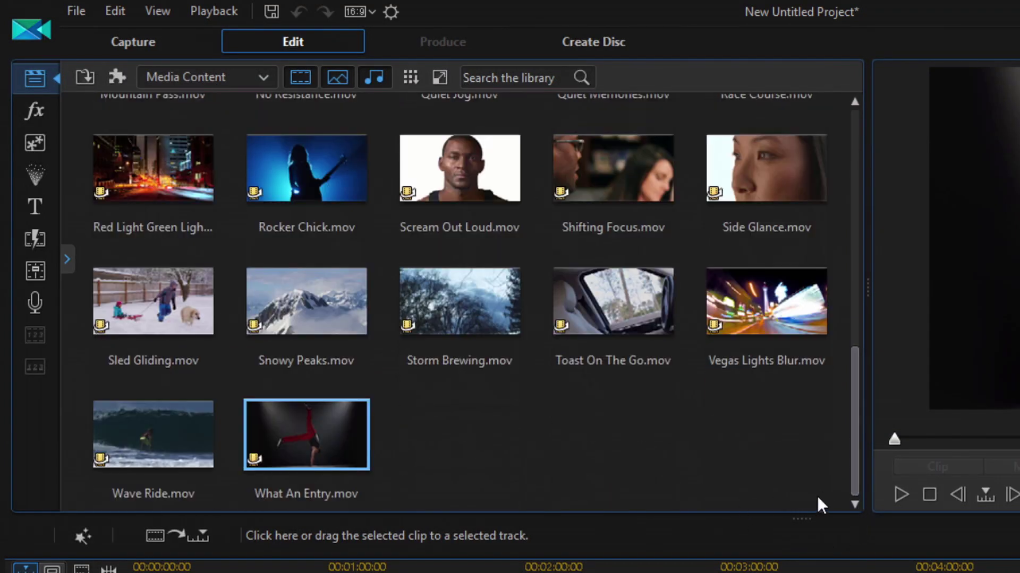
left_click_drag(824, 489, 176, 148)
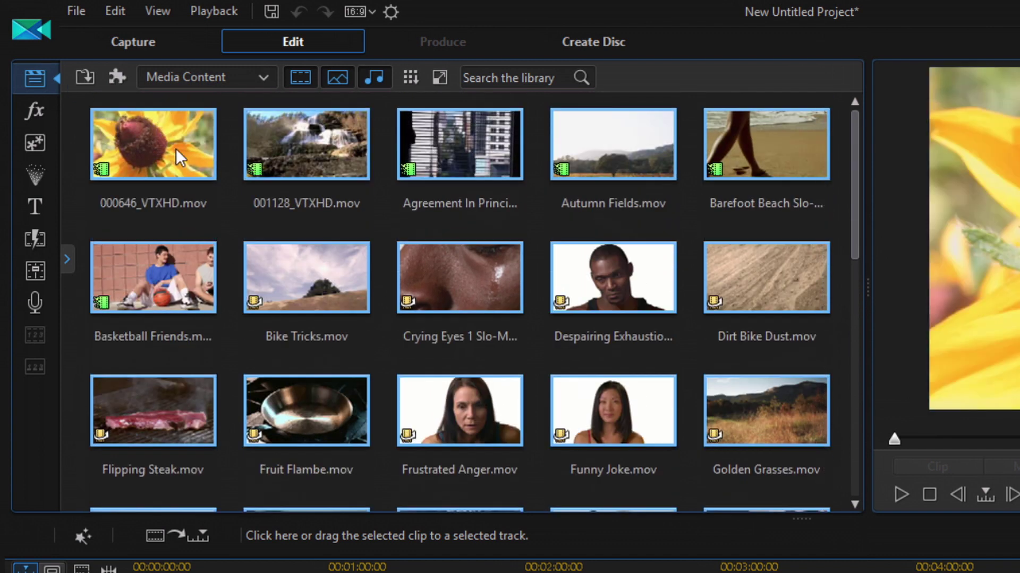
right_click(177, 148)
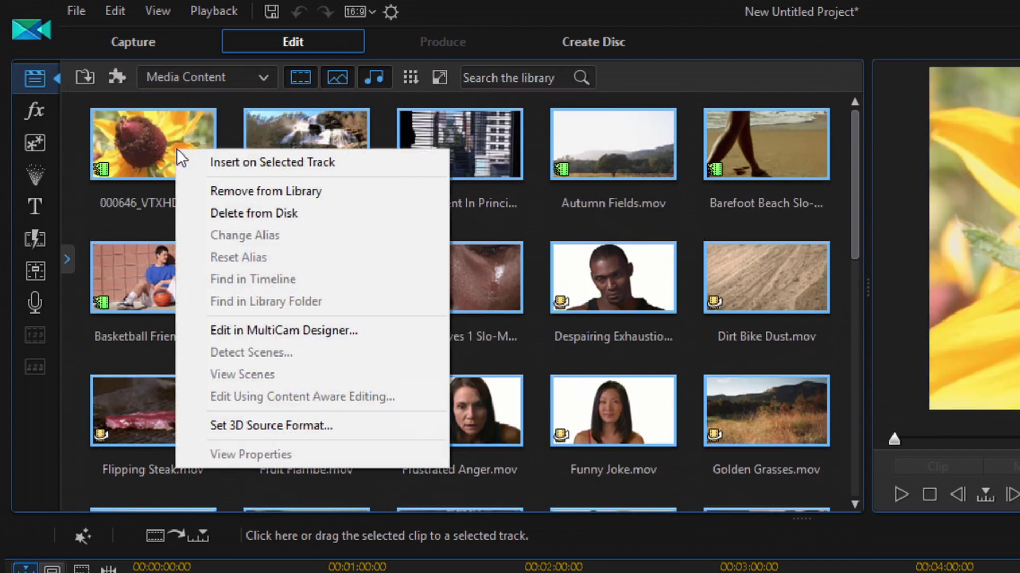
left_click(260, 192)
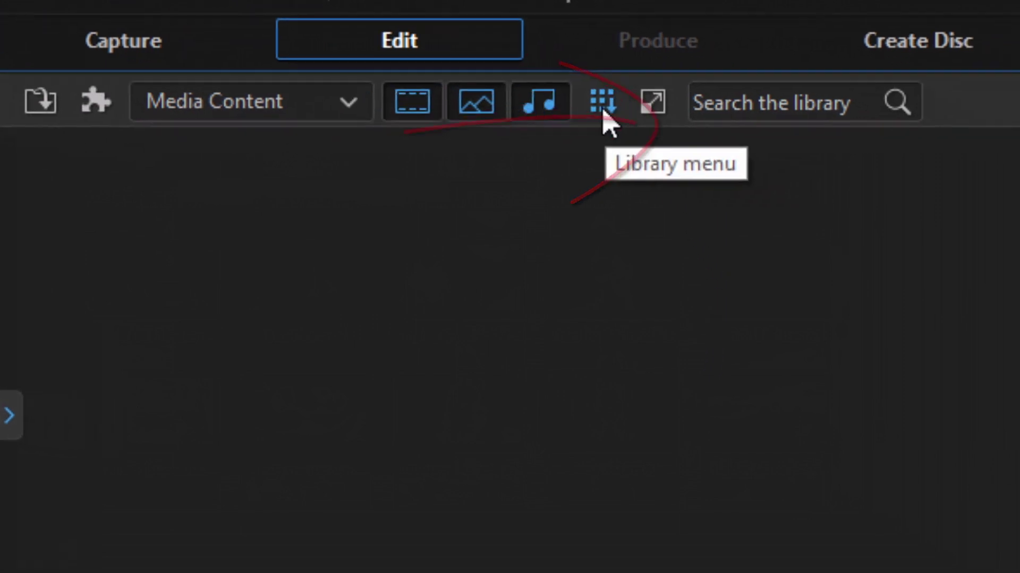
- Import the library file Digital Juice Library.pdl from Documents
left_click(680, 131)
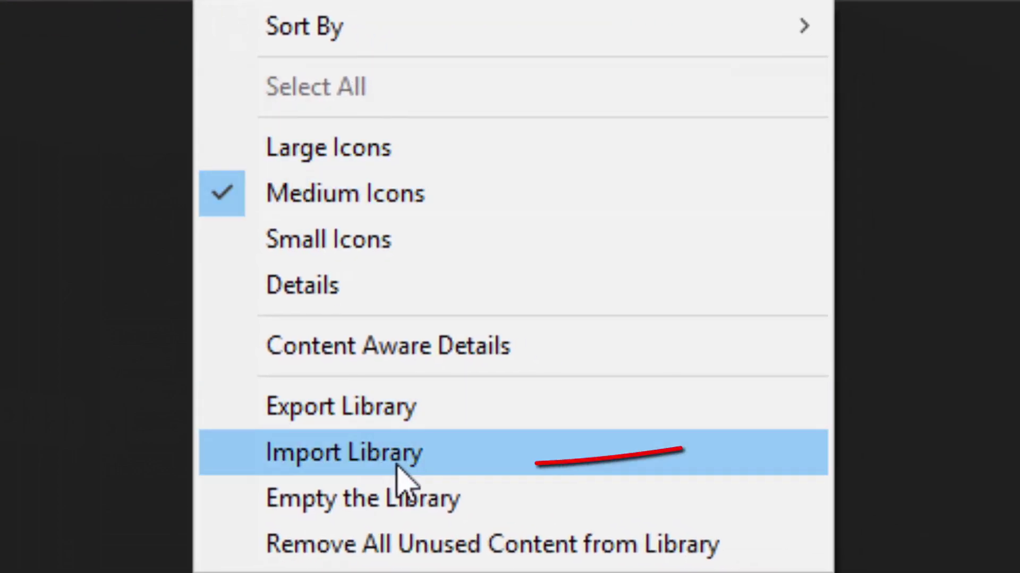
left_click(459, 459)
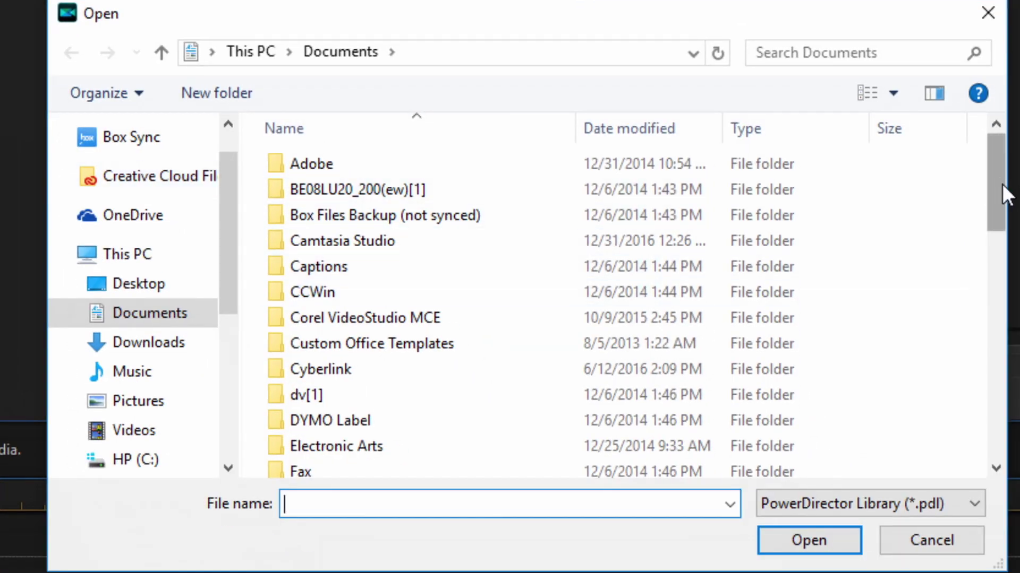
left_click_drag(1001, 193, 1015, 420)
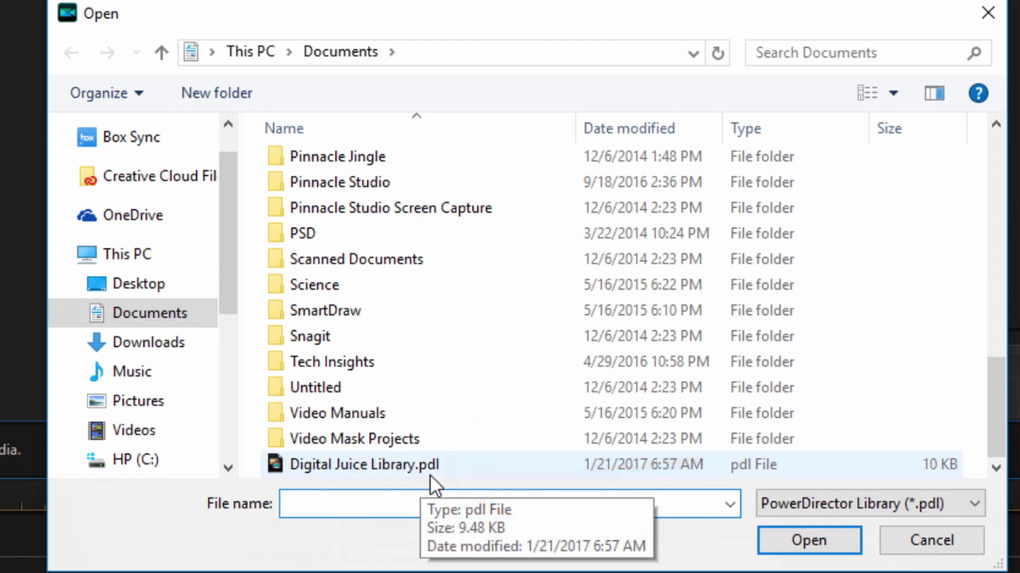
left_click(345, 467)
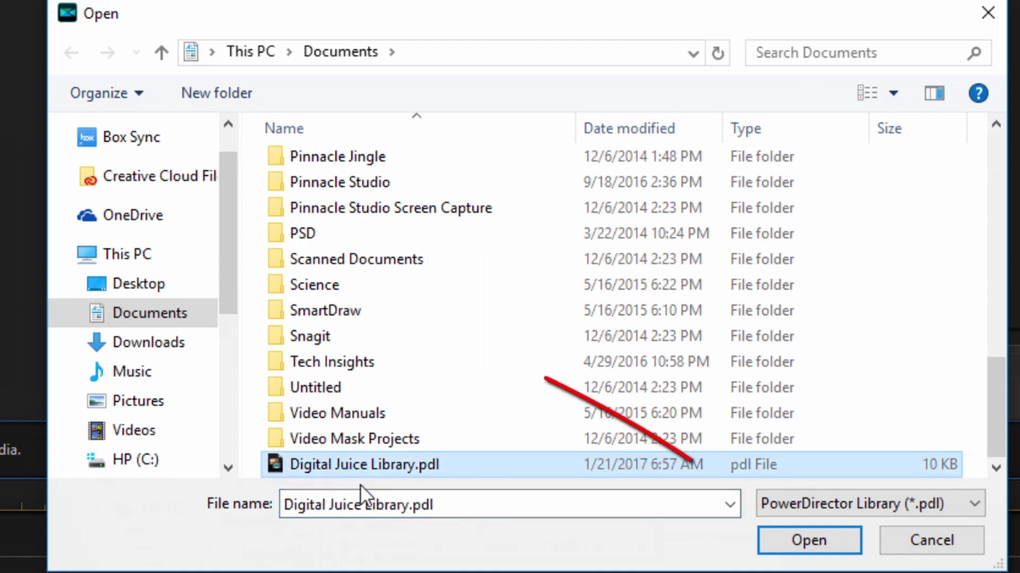
left_click(802, 541)
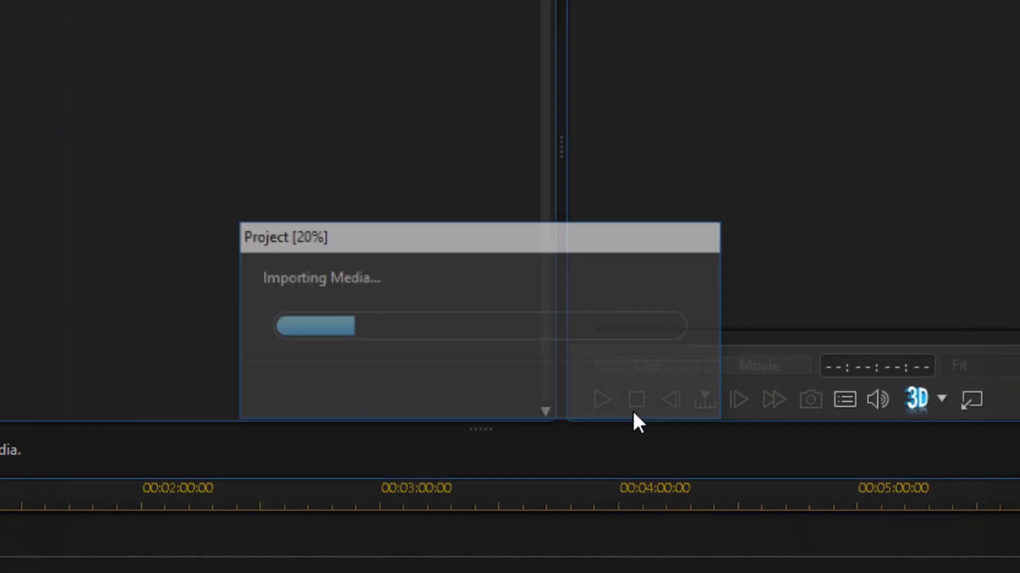